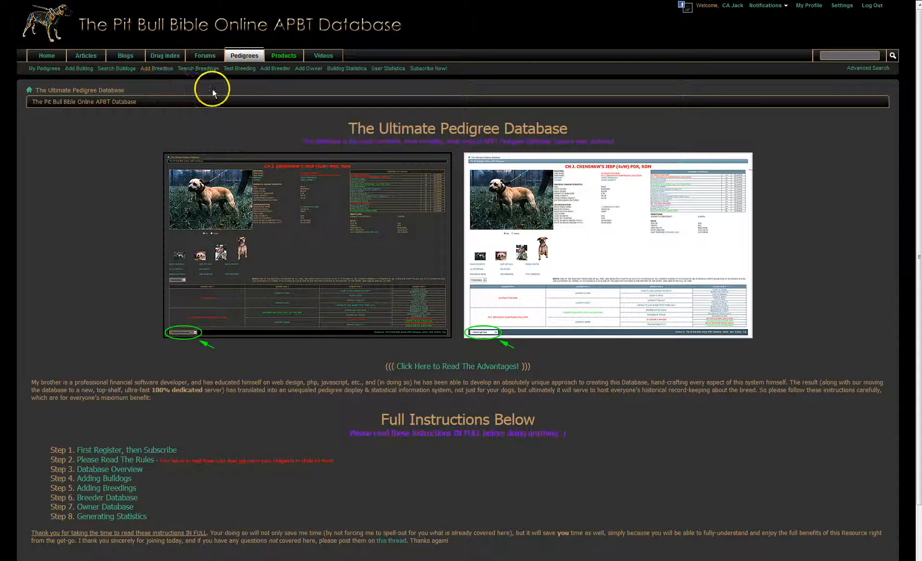
Step: Open the Test Breeding page and look through the available generation depths for the pedigree
click(236, 70)
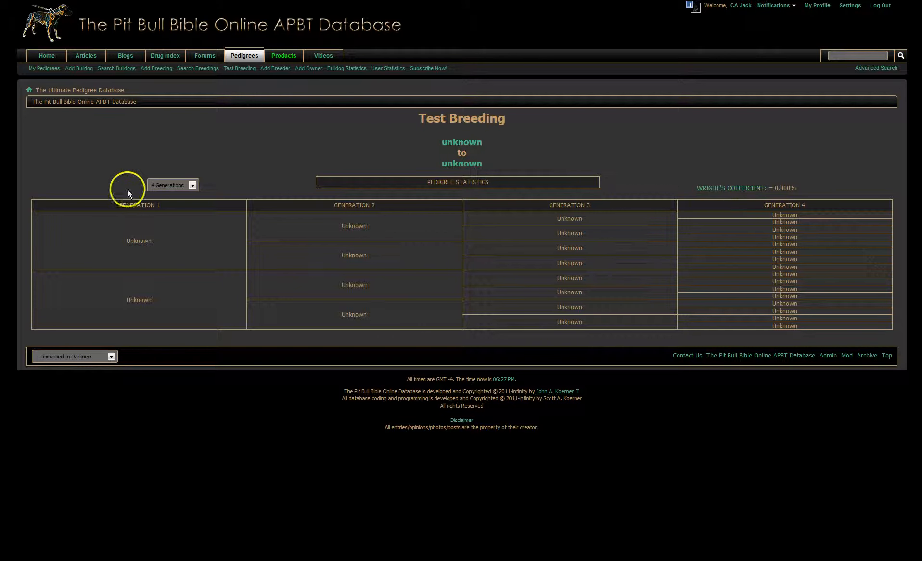
click(195, 186)
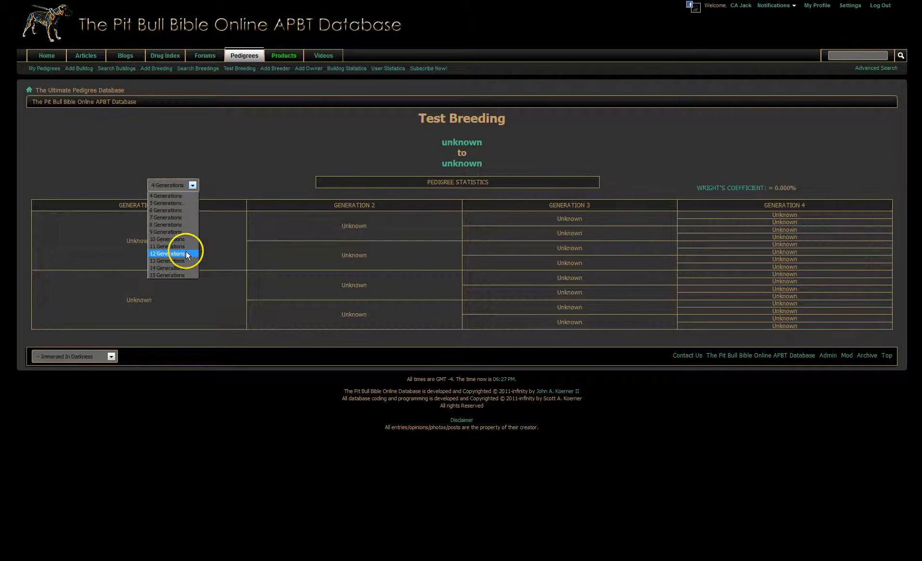
click(240, 187)
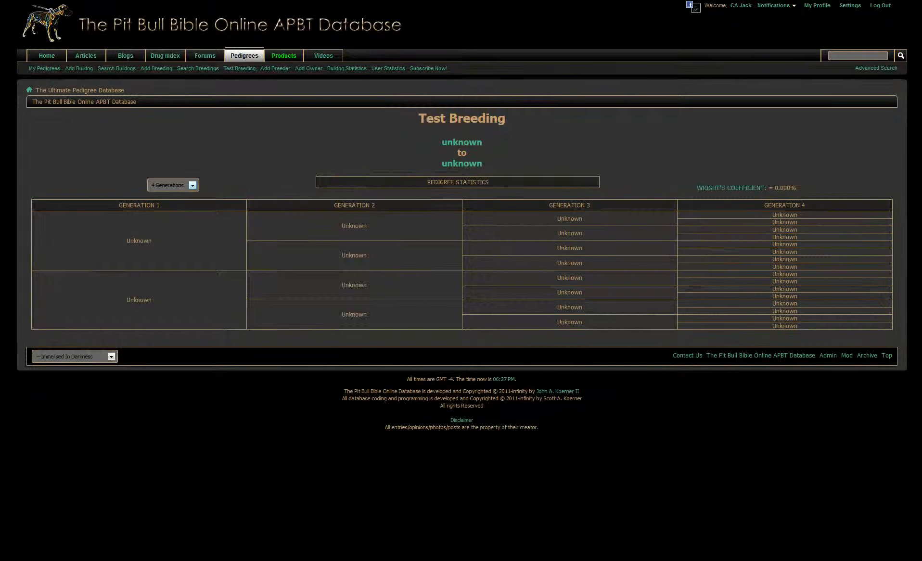
mouse_move(27, 19)
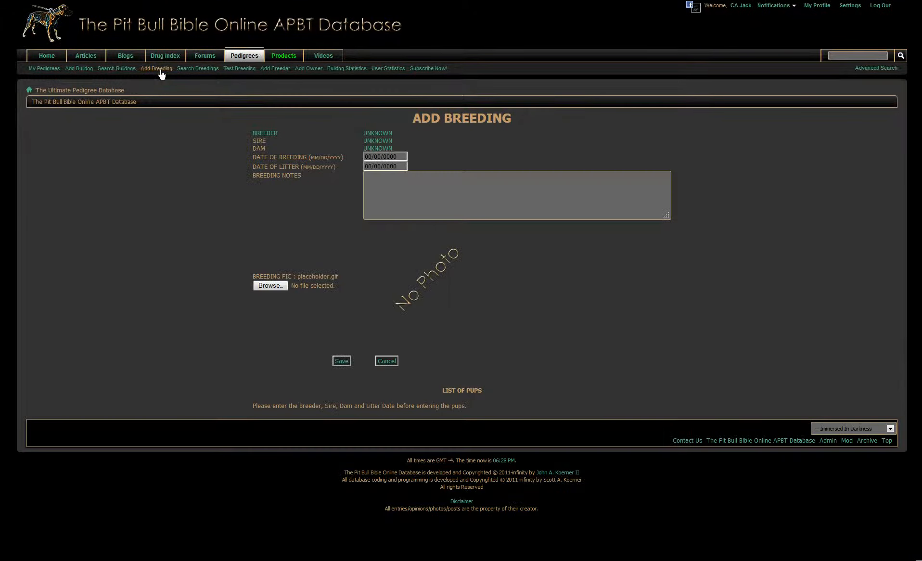
Step: Start a new breeding record, search breeders for "VIS" and choose VISE-GRIP KENNELS as the breeder
click(188, 163)
click(372, 134)
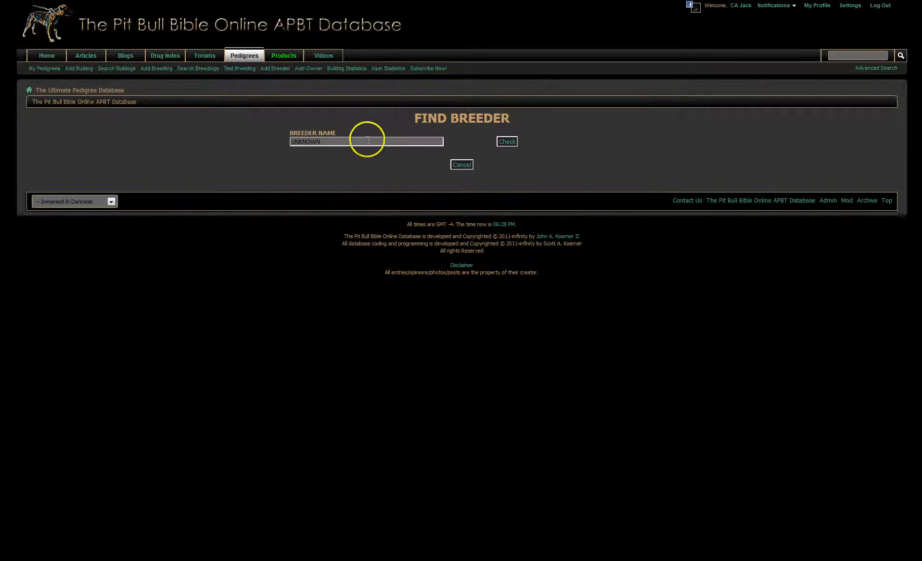
click(367, 140)
double_click(366, 140)
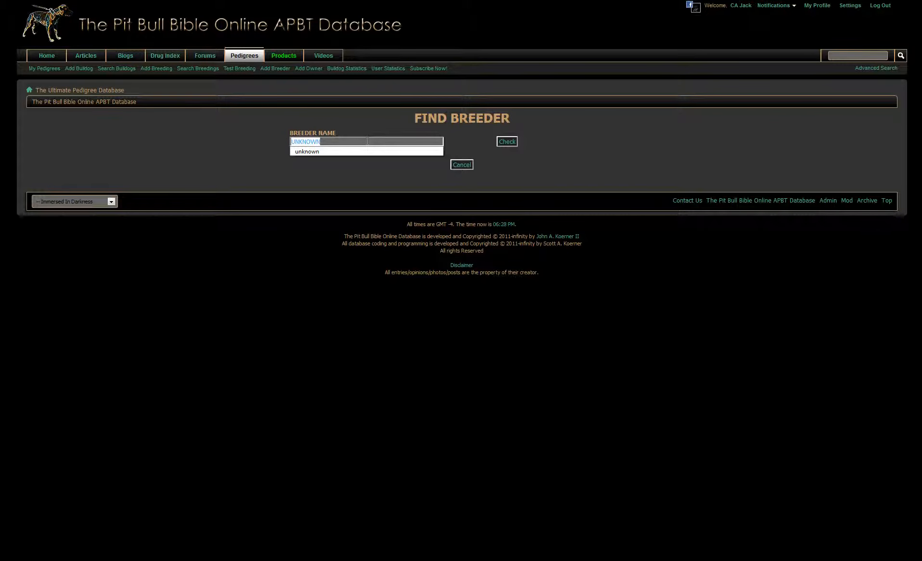
text(VIS)
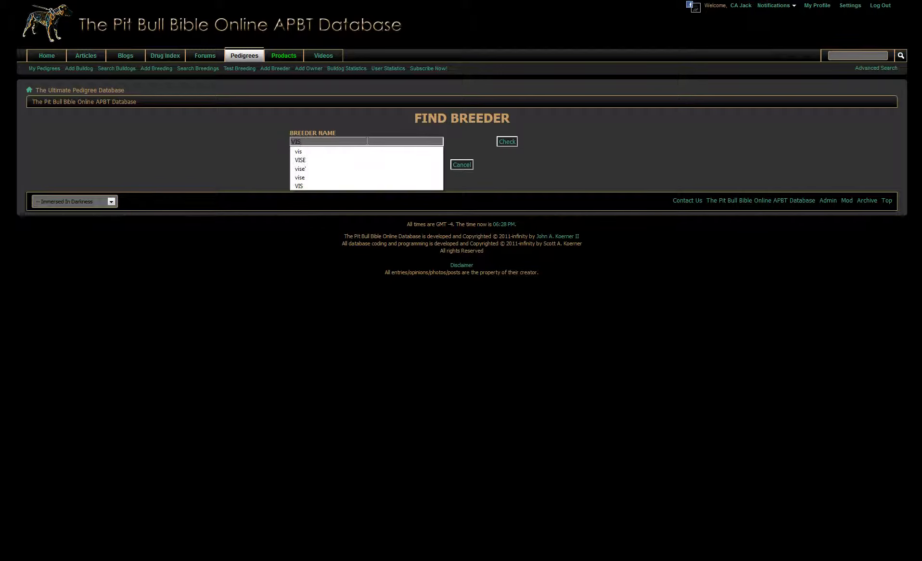
key(Return)
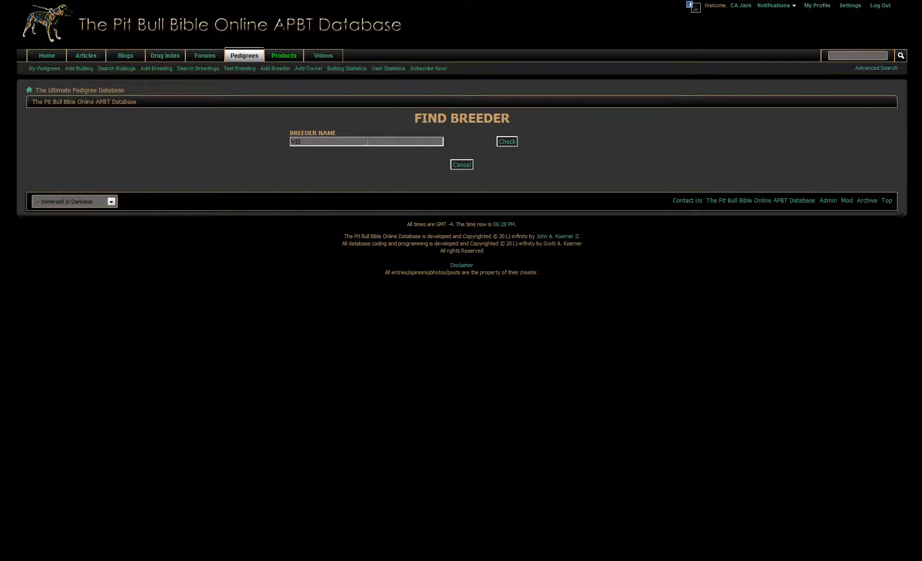
key(Return)
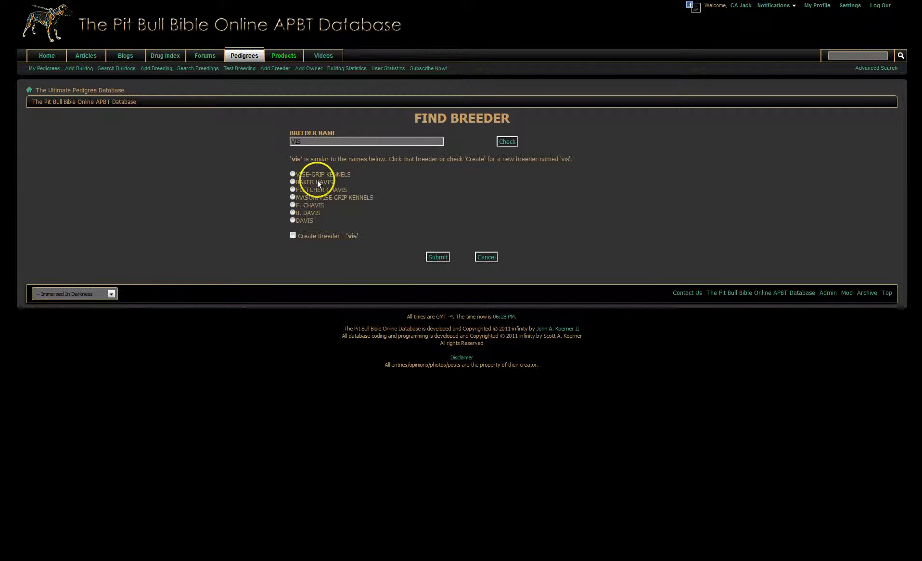
click(292, 175)
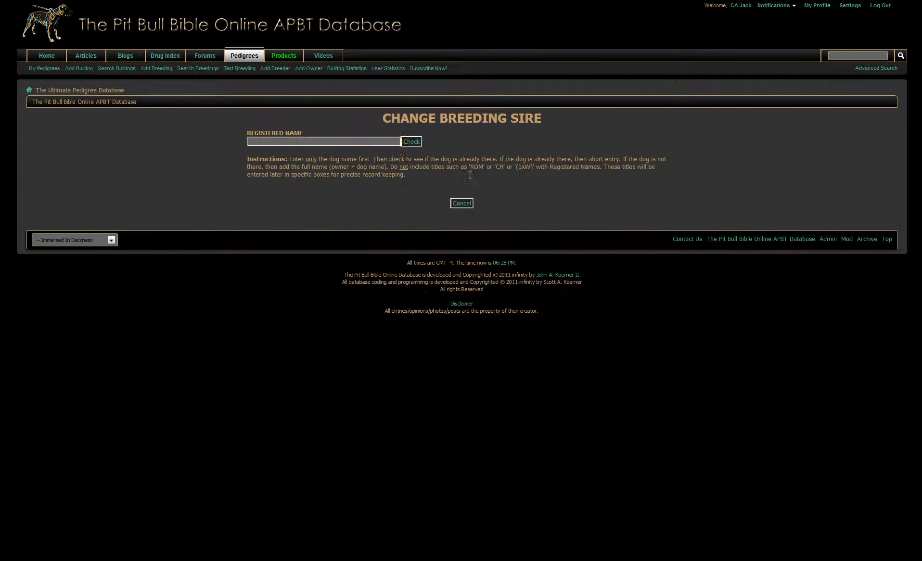
Step: Search registered names for "PONCHO" and set VISE-GRIP'S PONCHO as the sire of the breeding
click(387, 144)
text(PONCH)
key(Down)
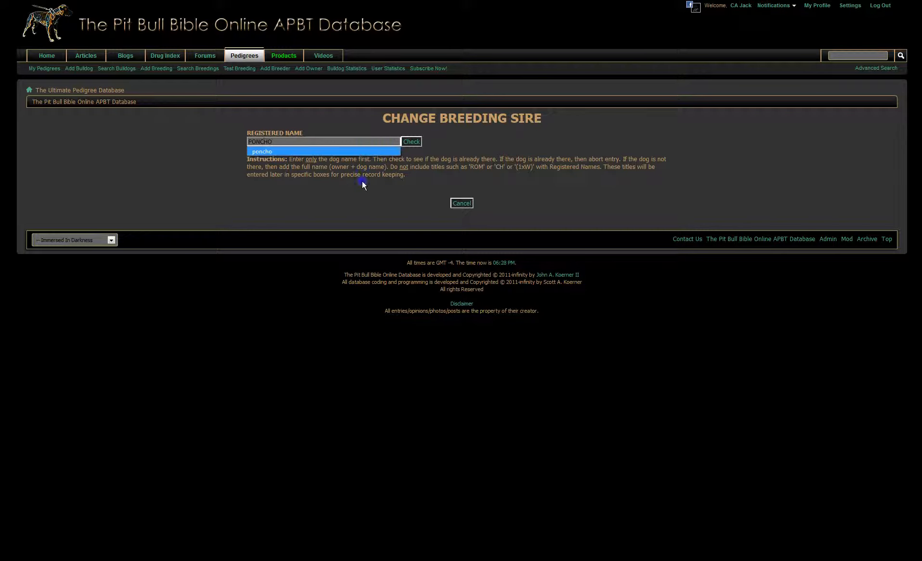
key(Return)
click(254, 144)
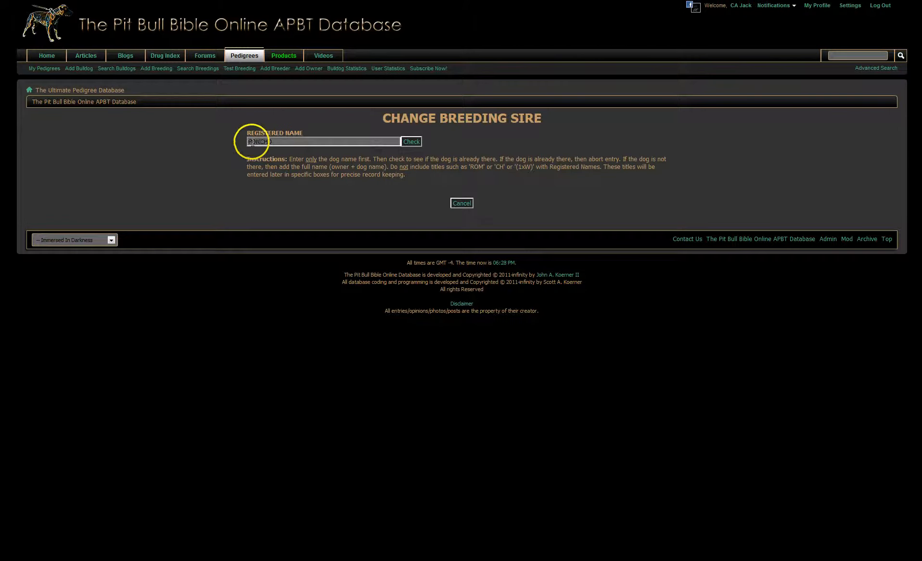
click(419, 142)
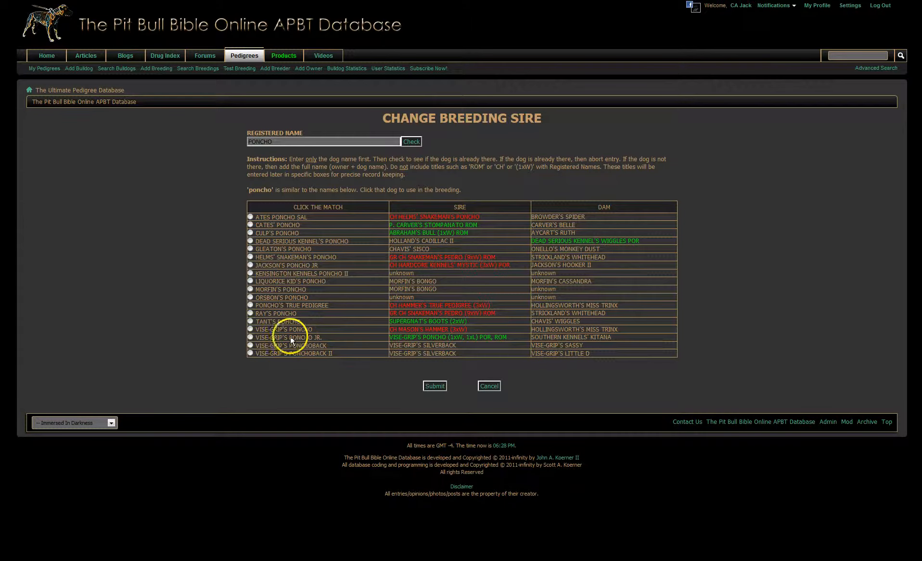
click(251, 330)
click(446, 387)
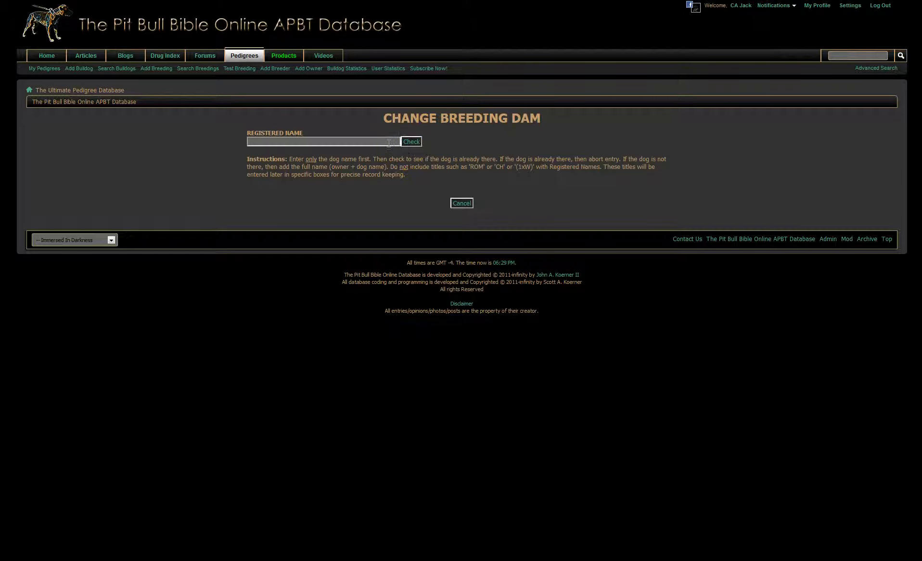
Step: Search registered names for "SCREAM" and set VISE-GRIP'S SCREAMER as the dam of the breeding
text(SCREAM)
click(378, 151)
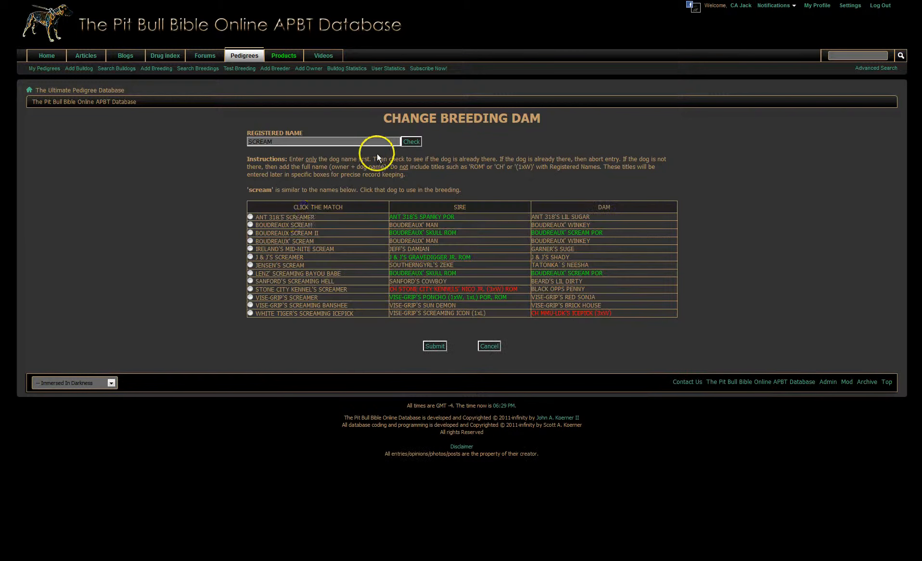
click(260, 298)
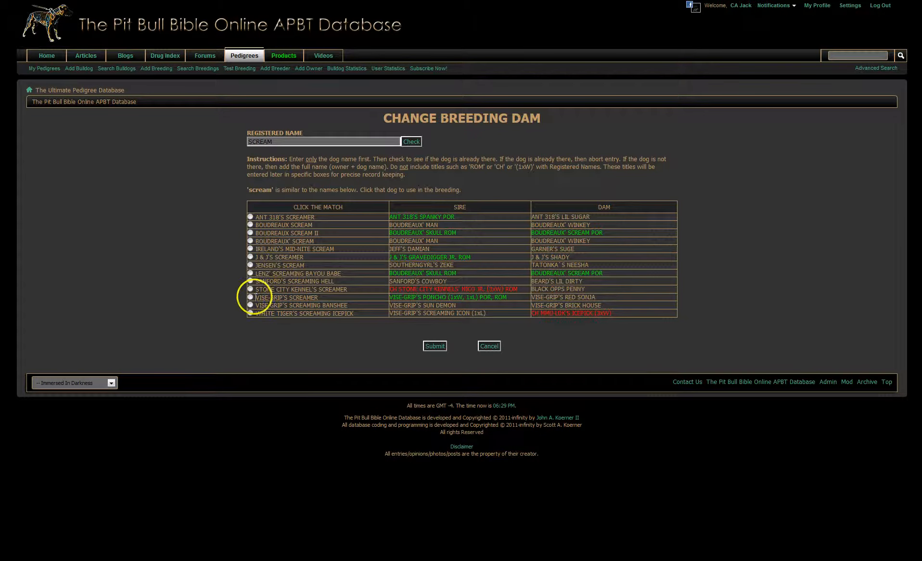
click(331, 319)
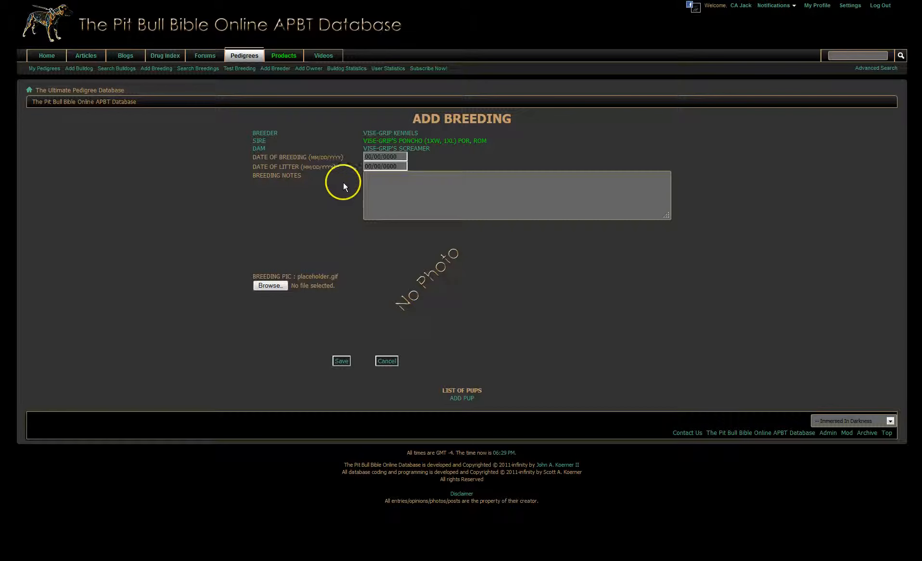
Step: Set the date of breeding to 01/04/1999
click(368, 157)
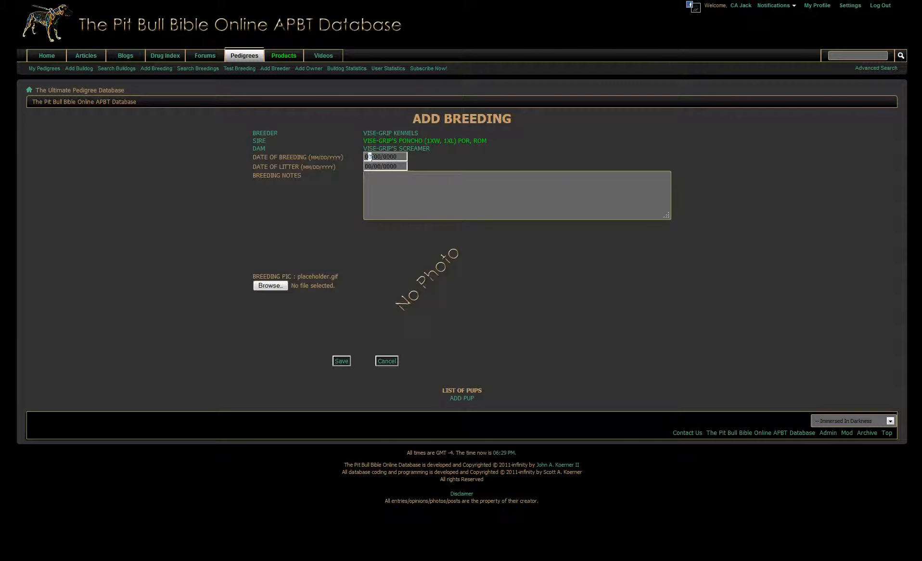
text(01)
click(381, 157)
text(04)
click(403, 157)
text(1999)
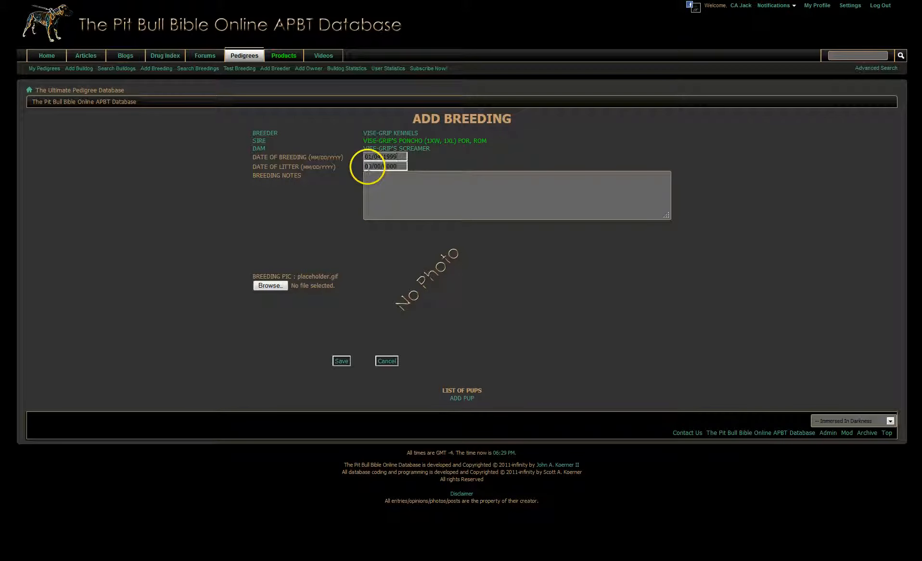
Step: Enter 03/08/199 as the date of litter and choose ponxsc.jpg from the BREEDINGS folder as the breeding picture
double_click(368, 167)
drag(368, 167, 380, 167)
text(3/0)
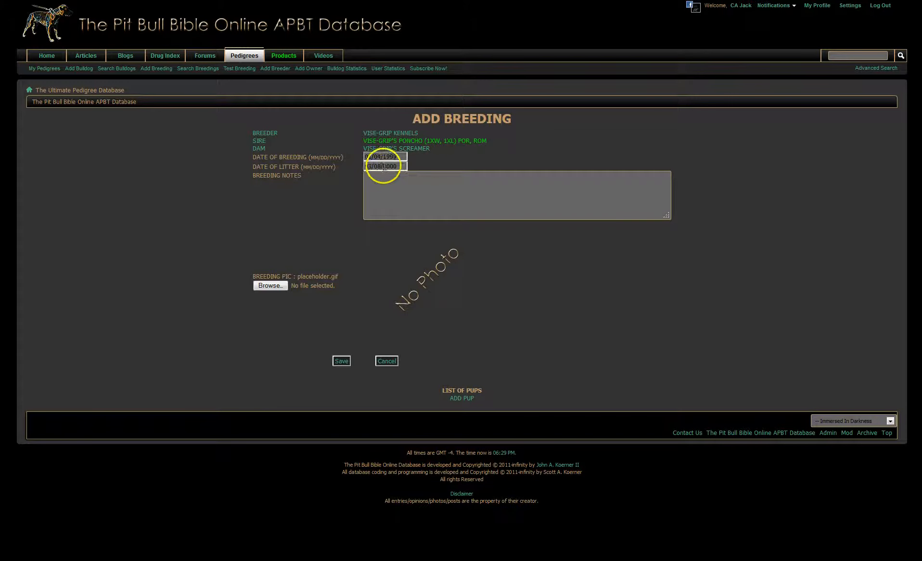
text(8)
drag(383, 166, 396, 167)
text(199)
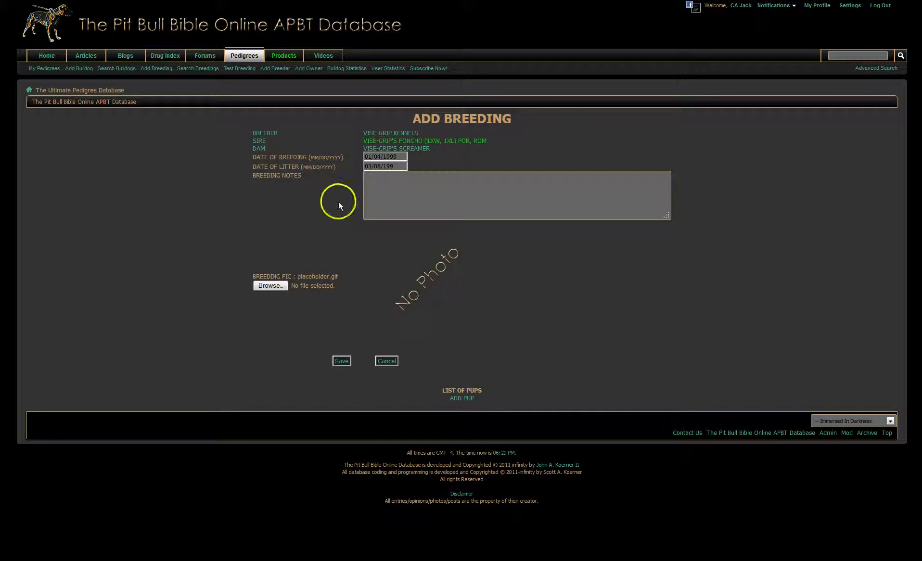
click(280, 289)
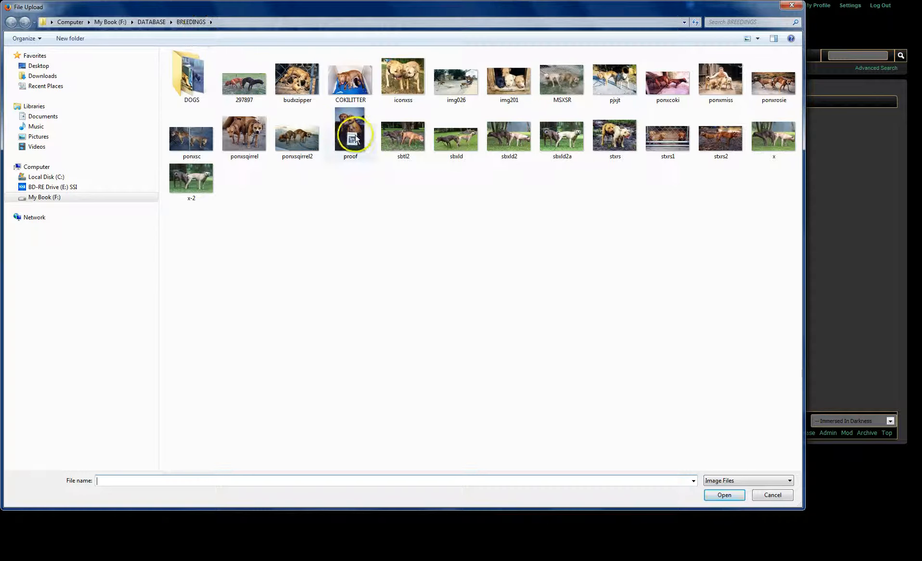
double_click(196, 140)
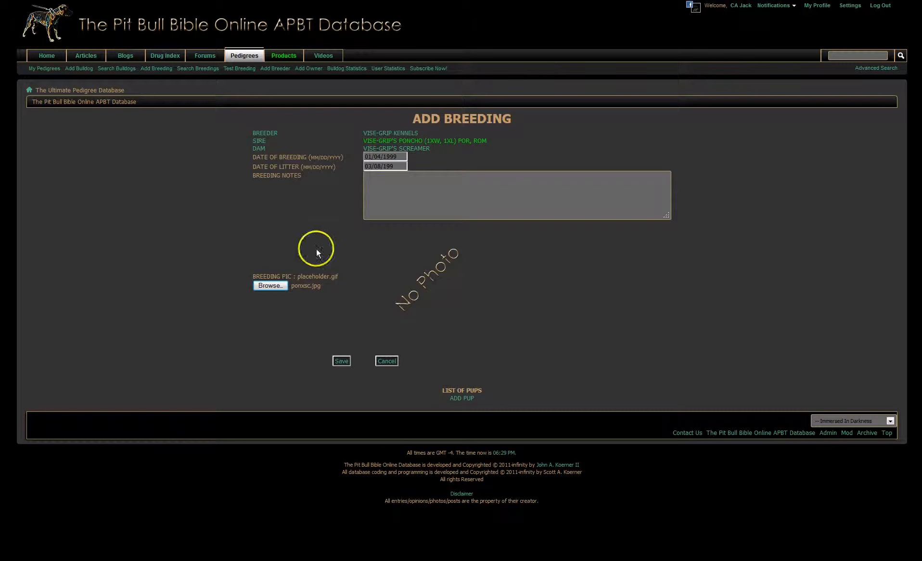
Step: Write the breeding notes: "This was an all-game litter. No dog in this litter ever"
click(393, 203)
text(This lwas a)
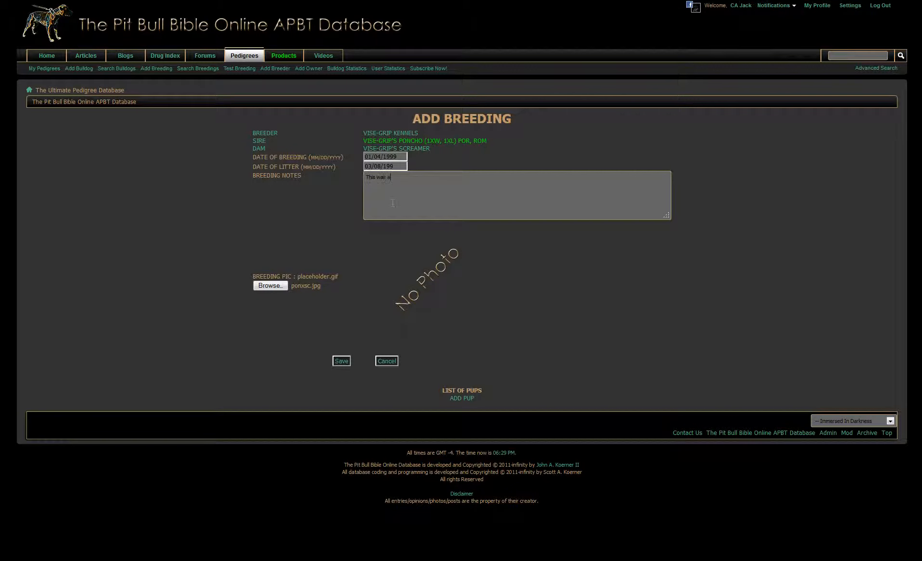
text(n all-game litter. No dog in this litte)
text(r even)
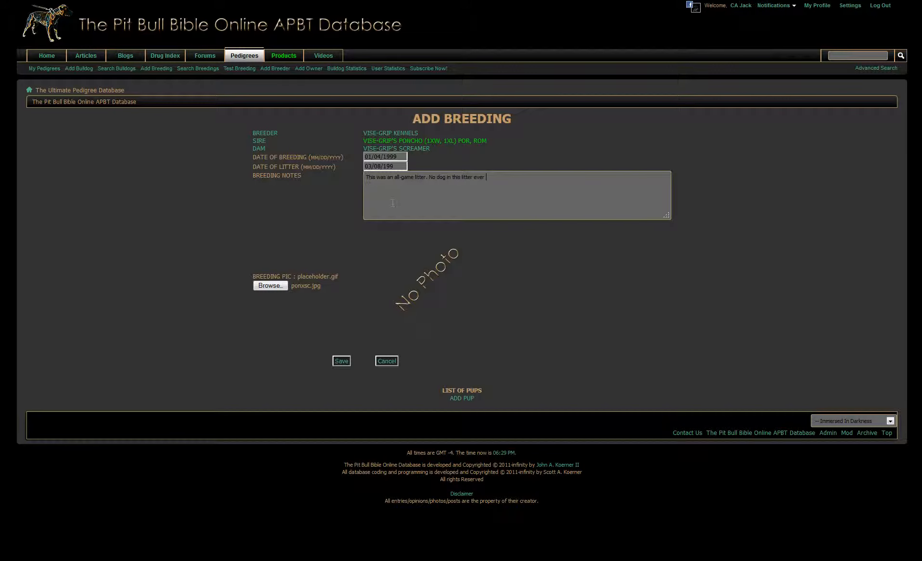